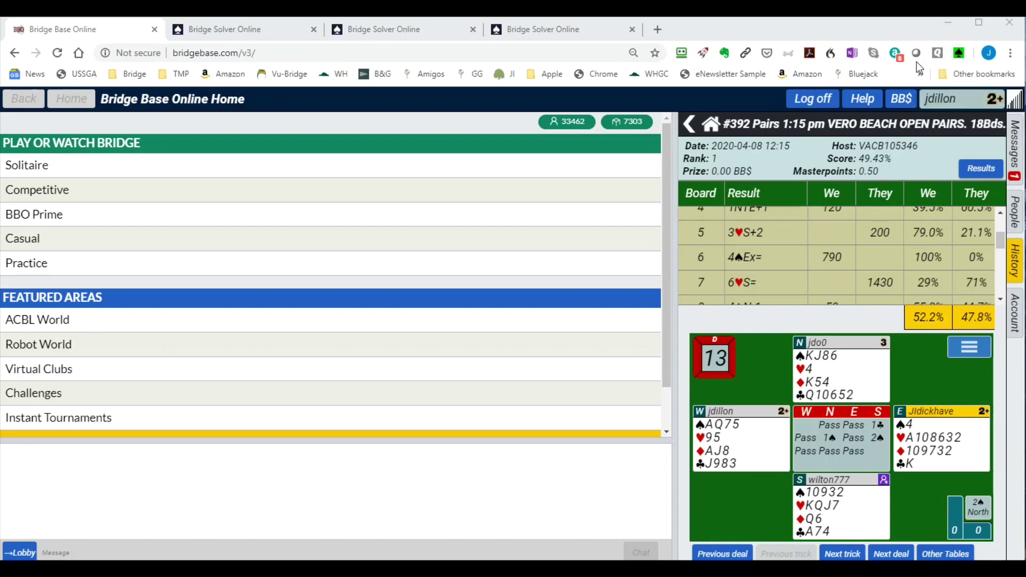
# Display board 7's deal from the BBO tournament history results table.
pyautogui.click(770, 281)
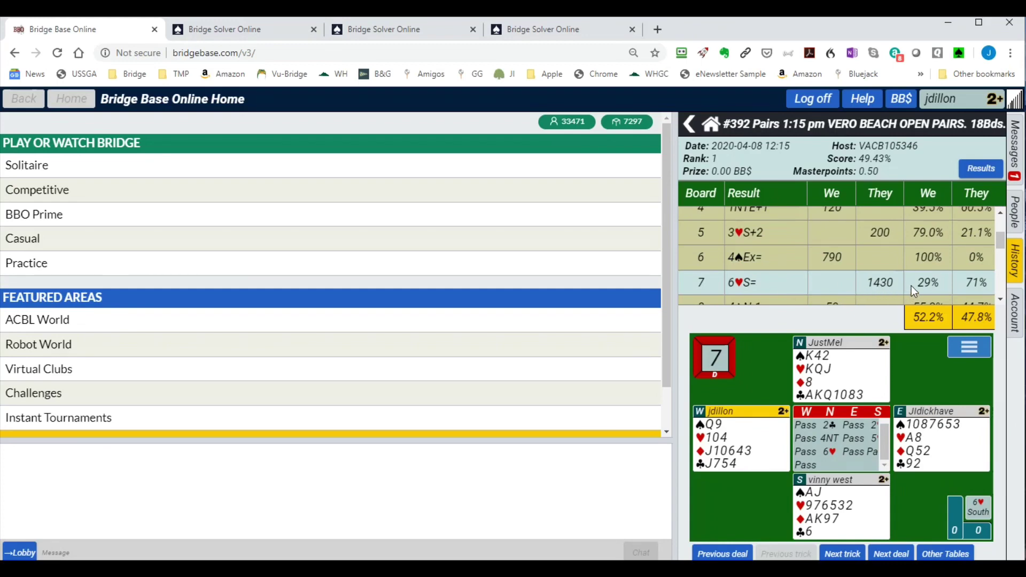
# Send board 7 to Bridge Solver Online (NS 6NT, +1440), then return to Bridge Base Online.
pyautogui.click(960, 53)
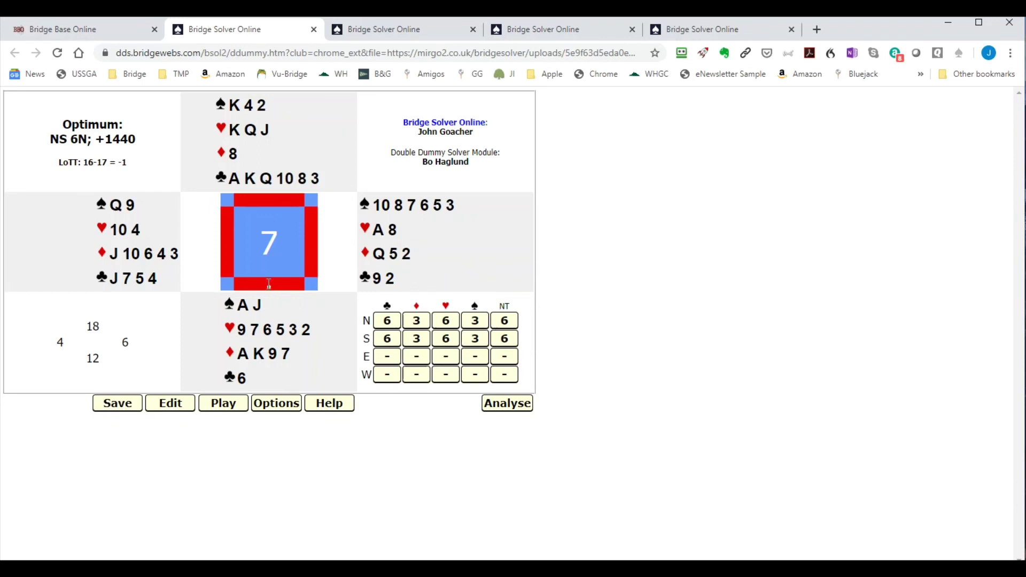
pyautogui.click(85, 28)
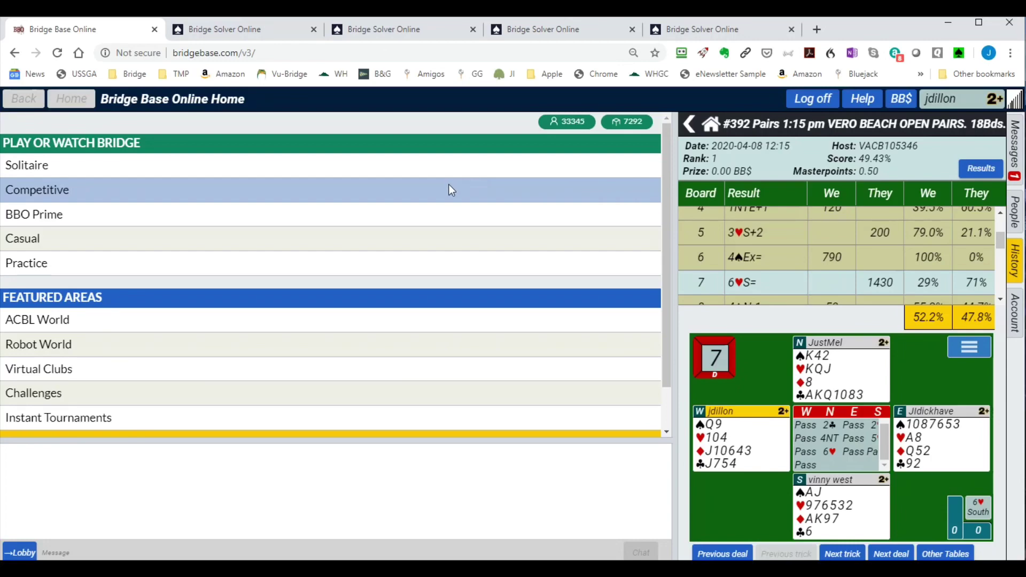
pyautogui.scroll(-2, 706, 221)
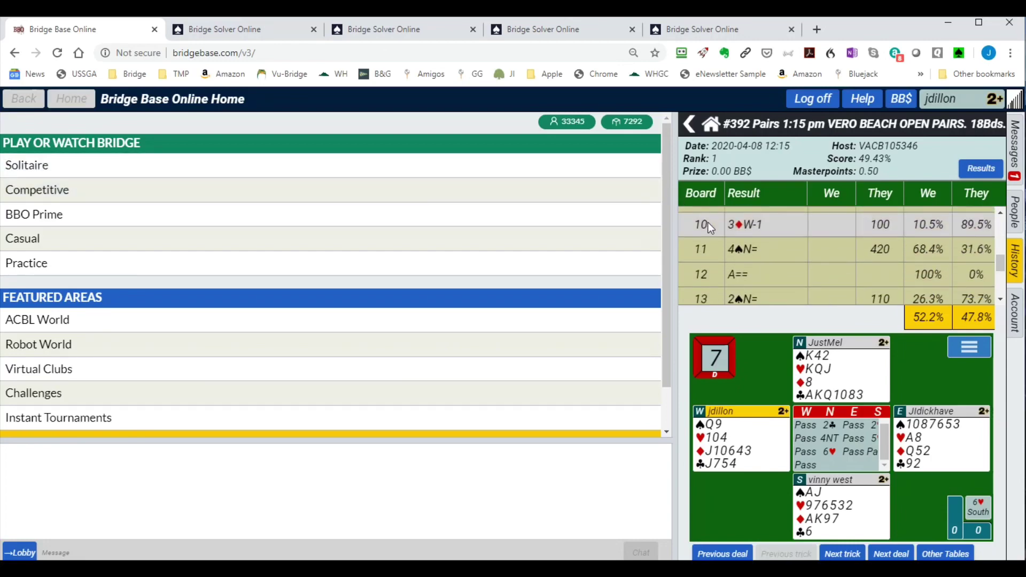
pyautogui.scroll(-1, 710, 225)
# Select board 13 in the results table and send it to Bridge Solver Online.
pyautogui.click(724, 236)
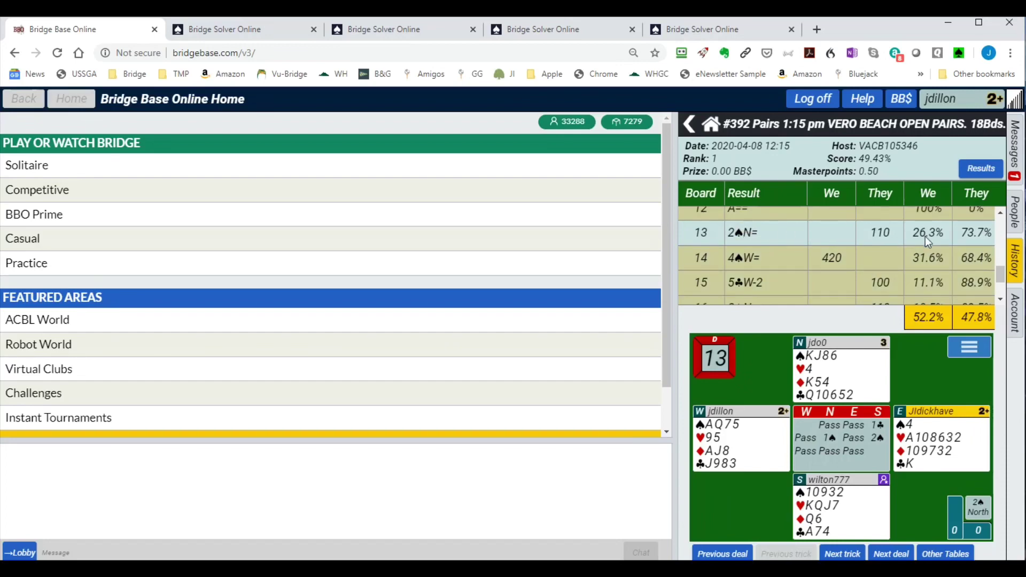
pyautogui.click(958, 54)
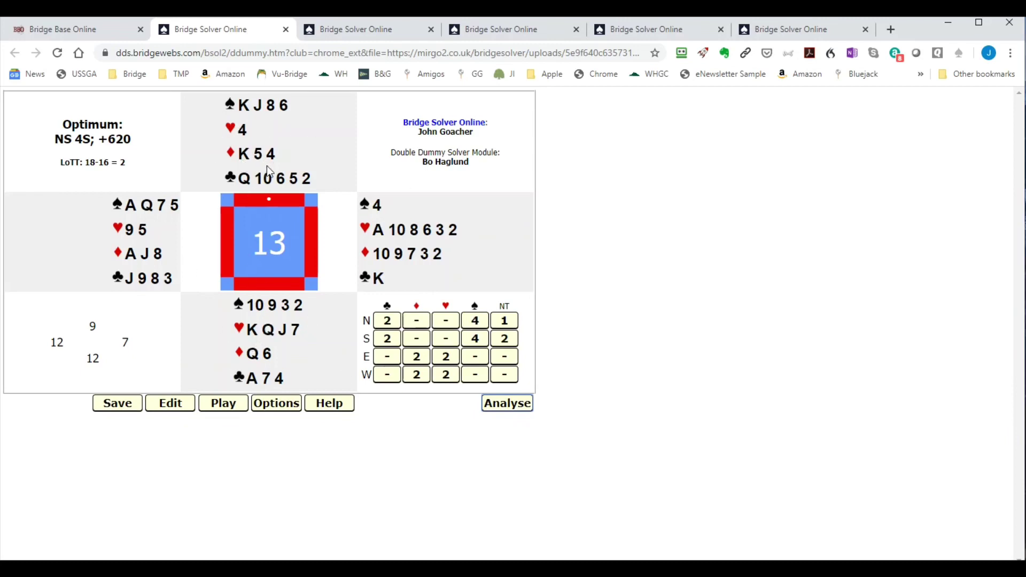
# Start card-by-card play of North's 4♠ contract on board 13.
pyautogui.click(476, 325)
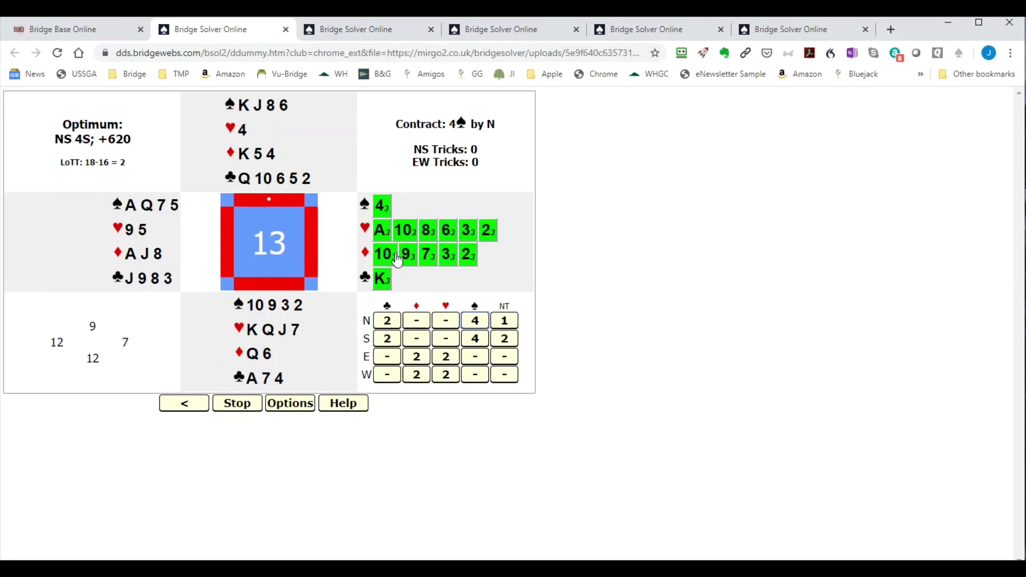
# Play the opening diamond trick: East ♦10, South ♦6, West ♦J, North ♦K.
pyautogui.click(392, 256)
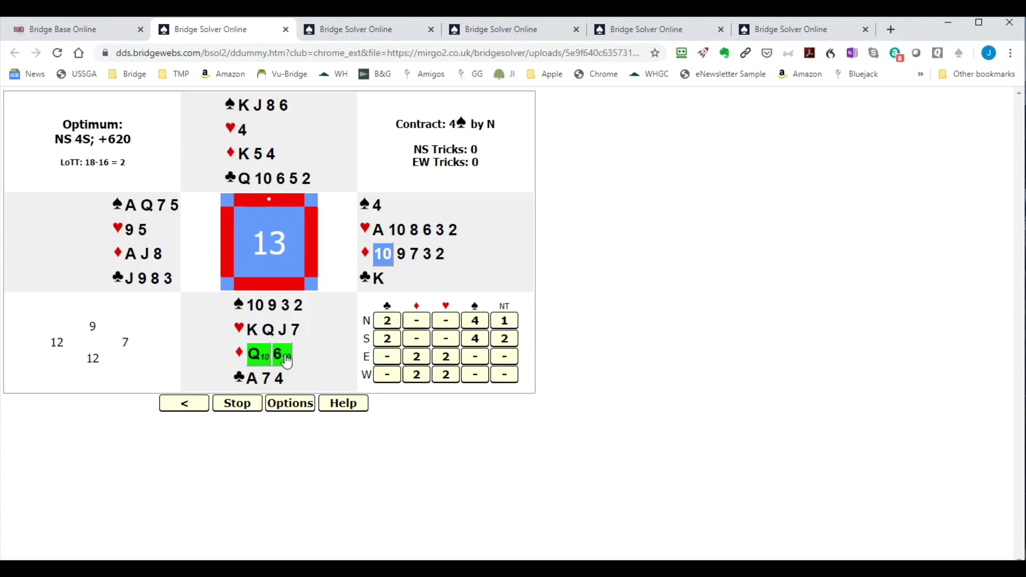
pyautogui.click(286, 360)
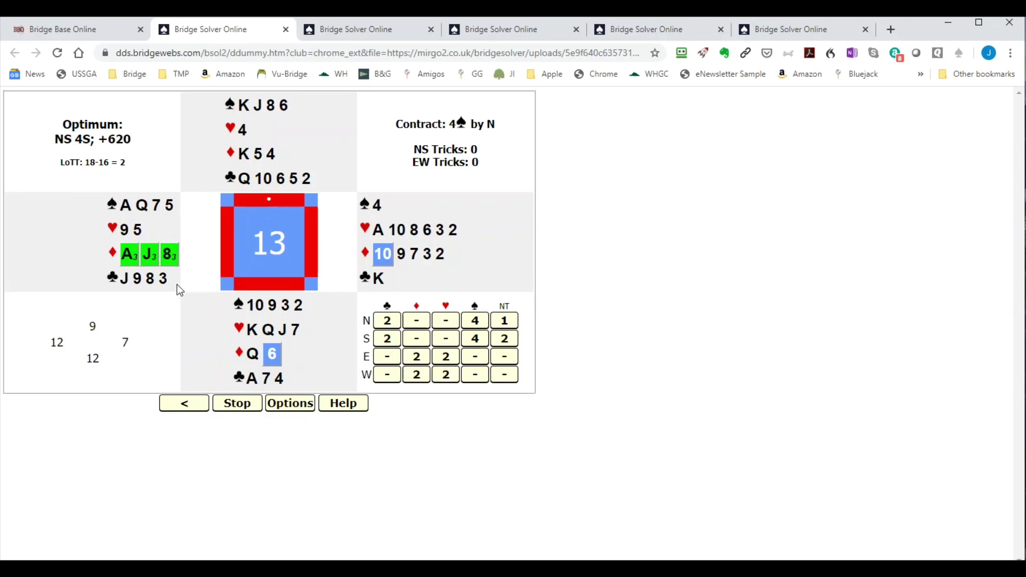
pyautogui.click(150, 255)
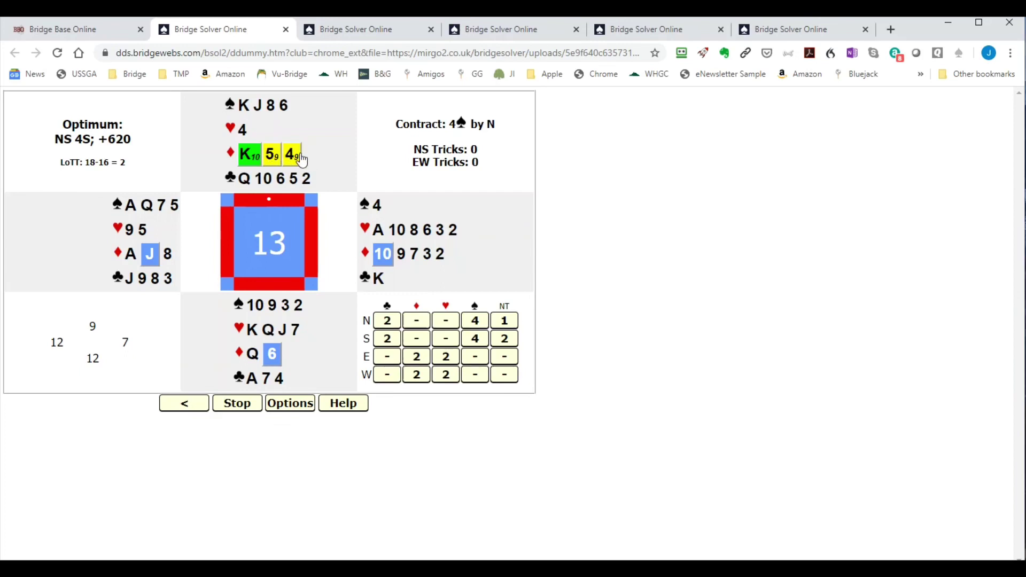
pyautogui.click(243, 156)
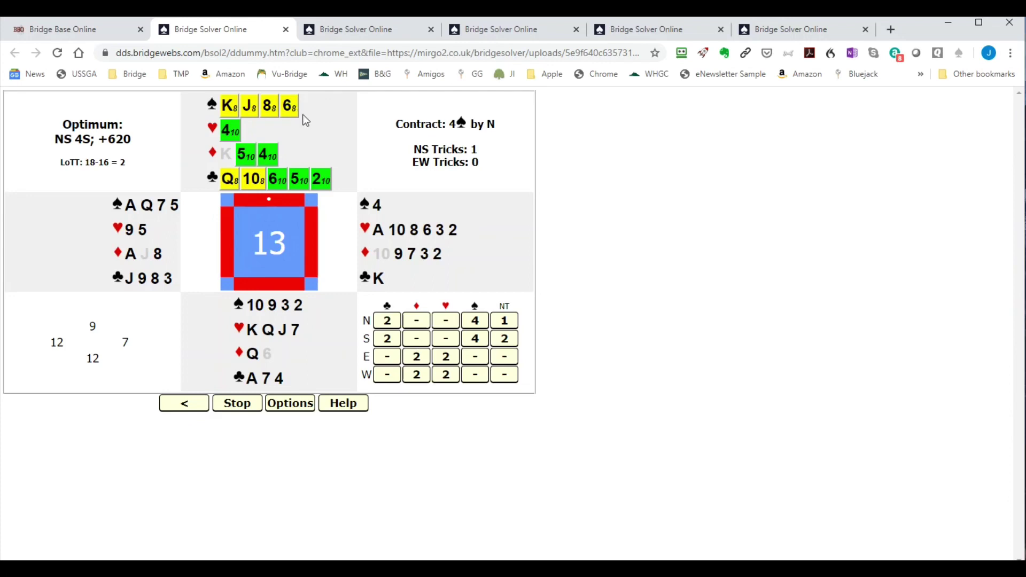
# Play the heart trick: North ♥4, East ♥A, South ♥7, West ♥5.
pyautogui.click(229, 136)
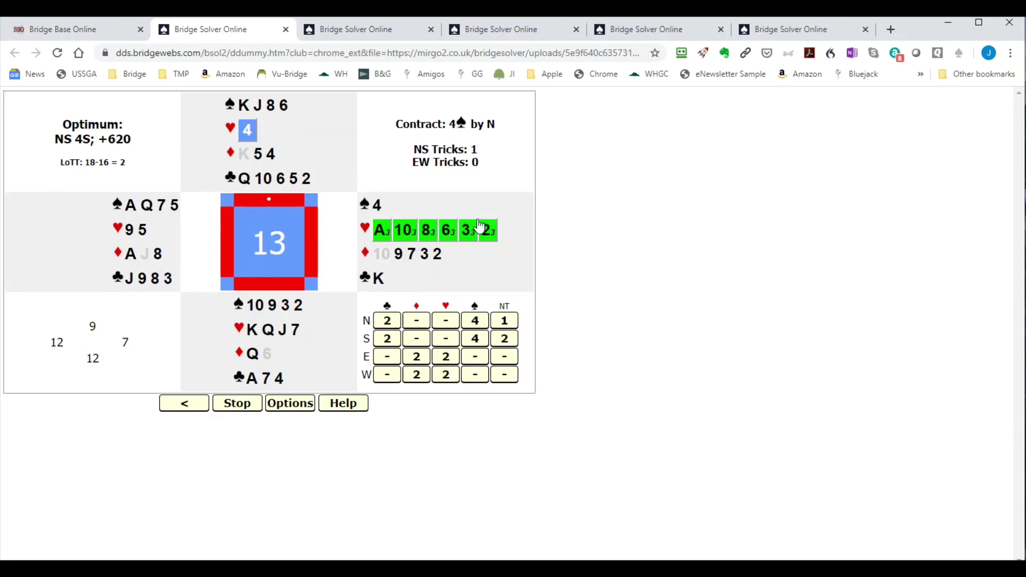
pyautogui.click(380, 233)
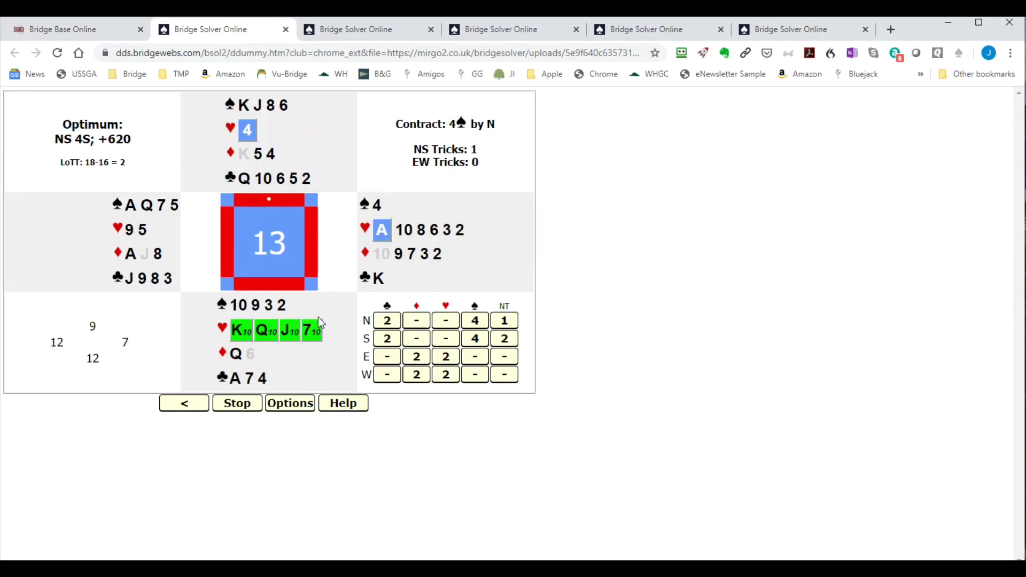
pyautogui.click(312, 330)
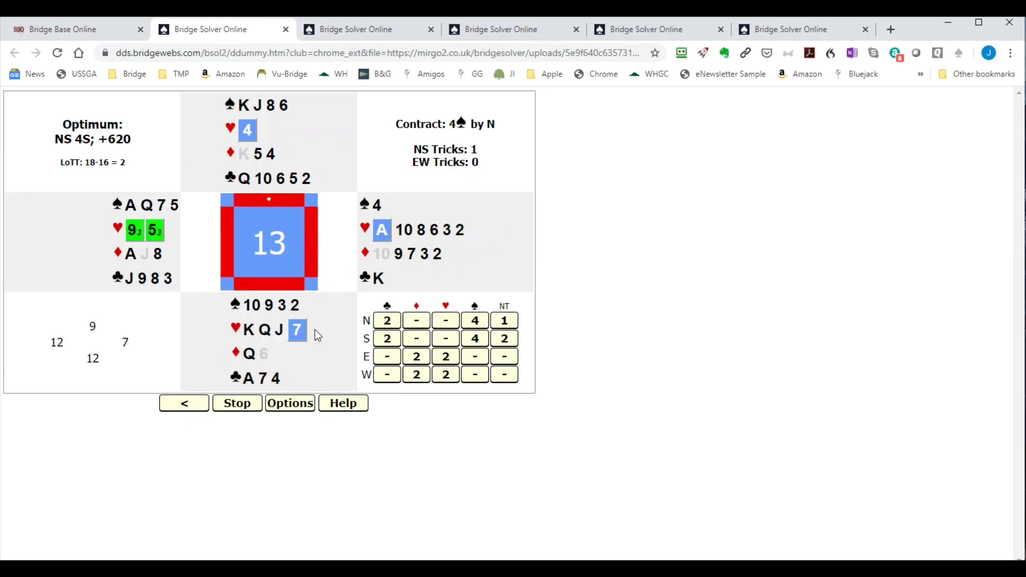
pyautogui.click(155, 230)
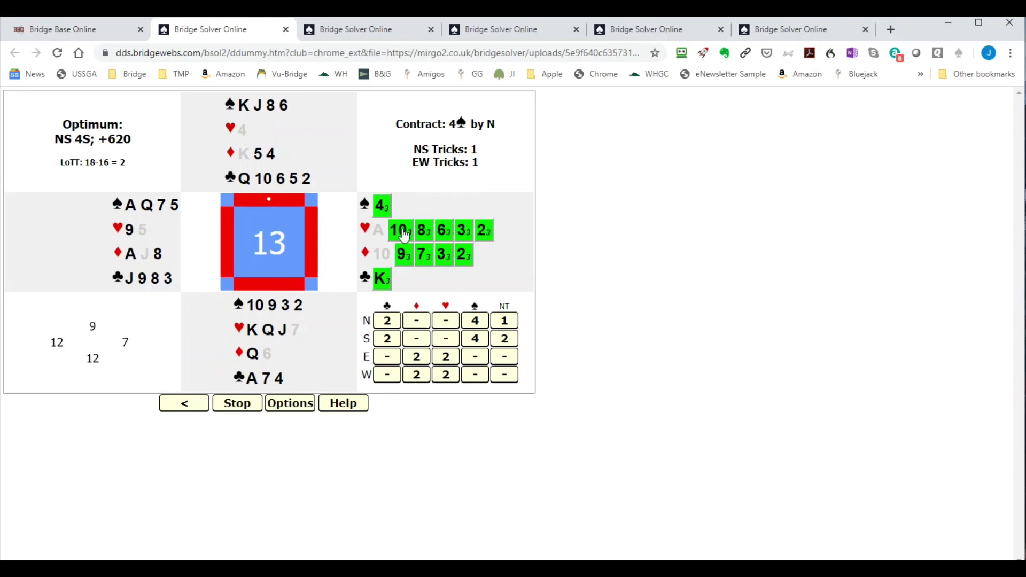
# Play East ♥3, South ♥J, West ♥9 and North's ♣2 discard.
pyautogui.click(464, 233)
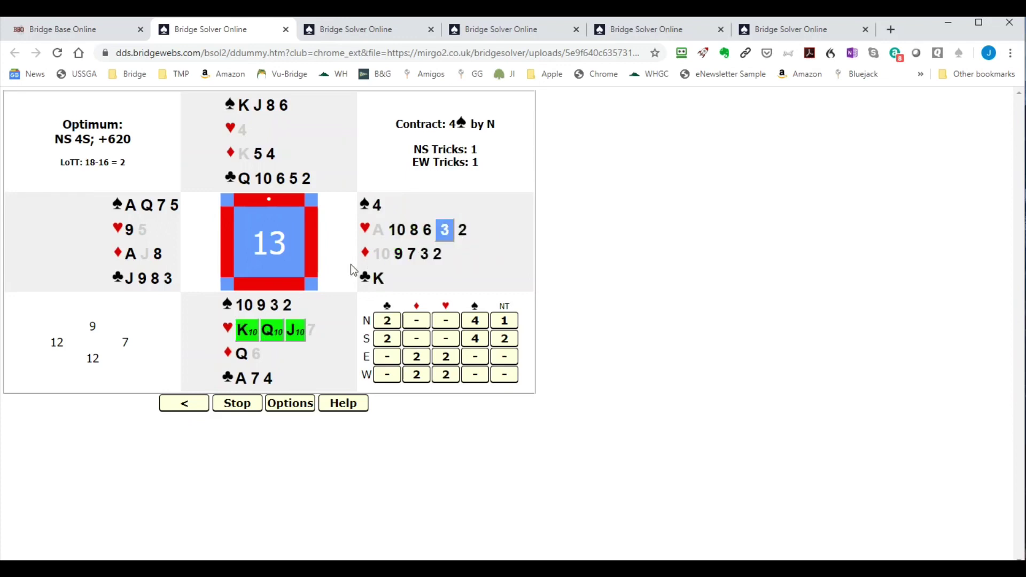
pyautogui.click(294, 331)
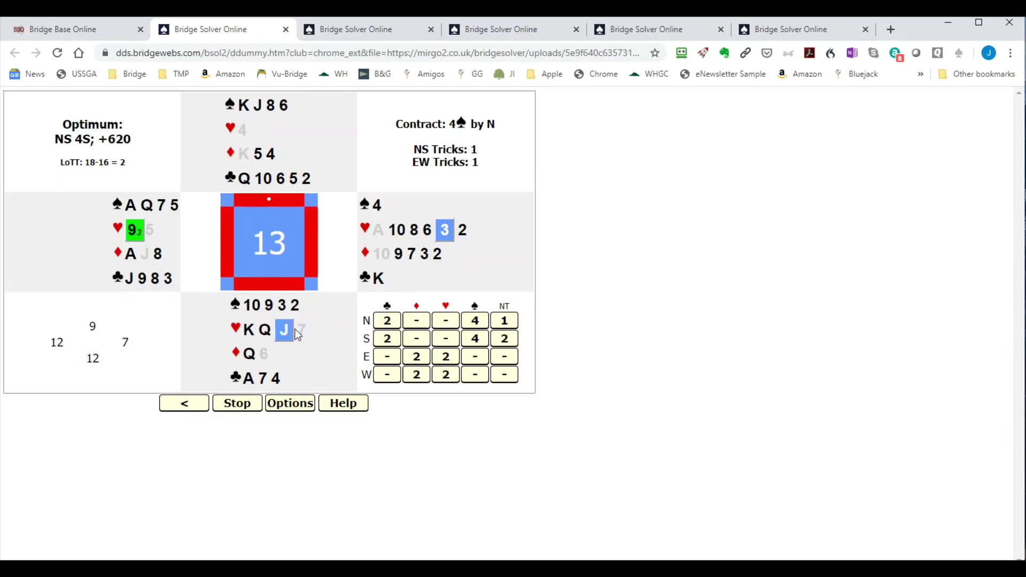
pyautogui.click(134, 231)
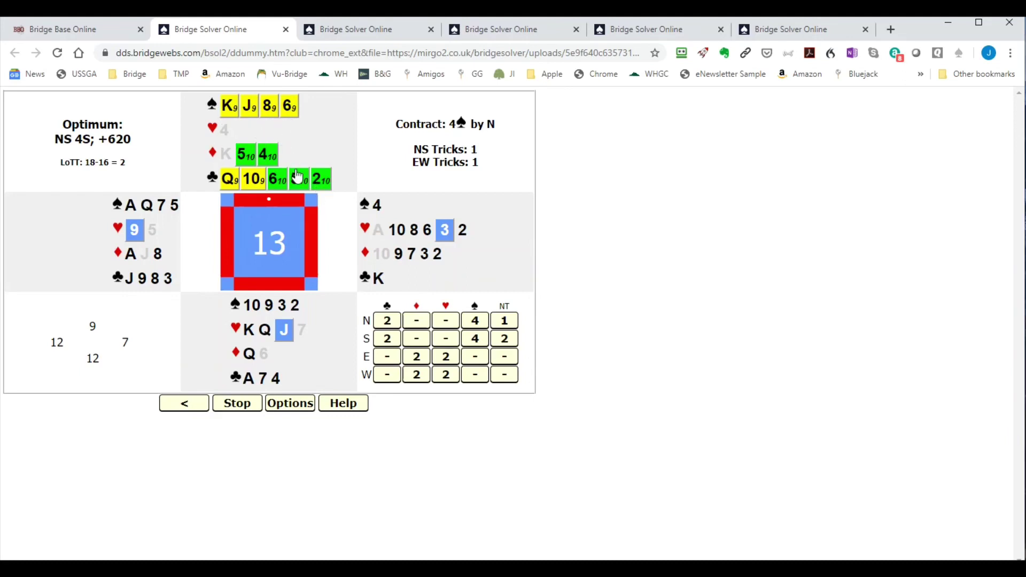
pyautogui.click(322, 180)
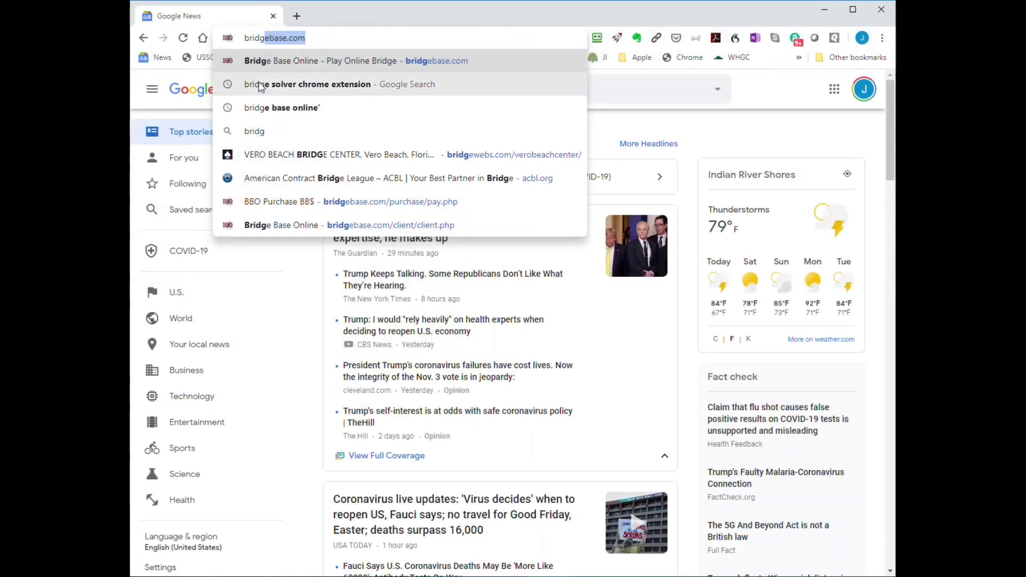
# Search 'bridge solver chrome extension' and open the Bridge Solver store result.
pyautogui.click(259, 85)
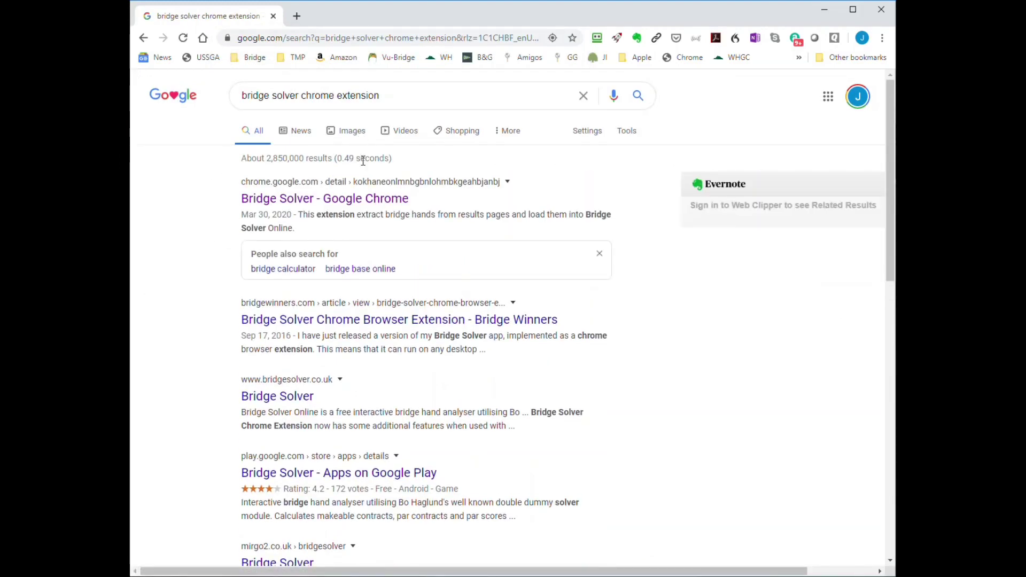
pyautogui.click(314, 203)
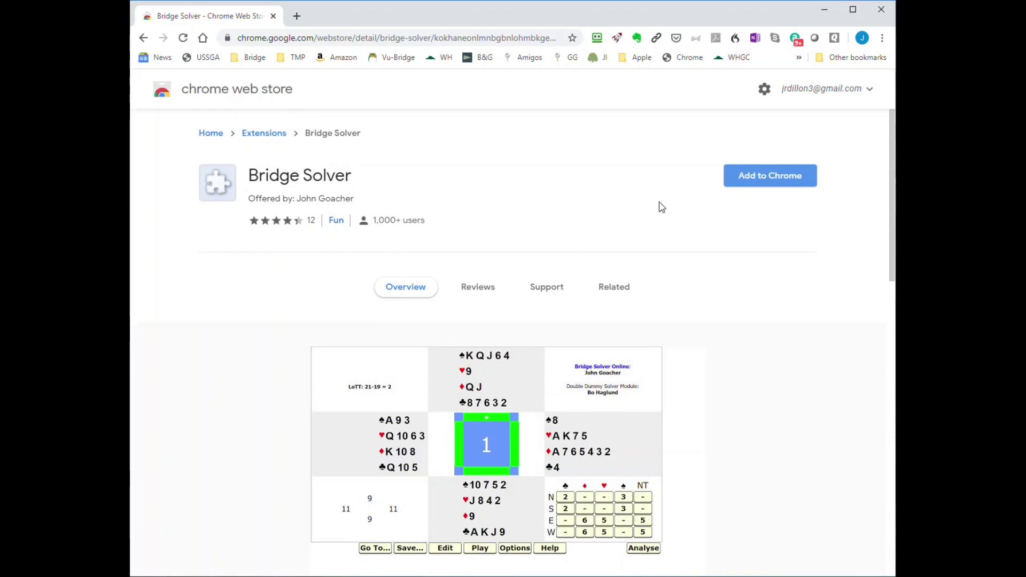
# Add Bridge Solver to Chrome, confirm the extension, and dismiss the added notice.
pyautogui.click(746, 179)
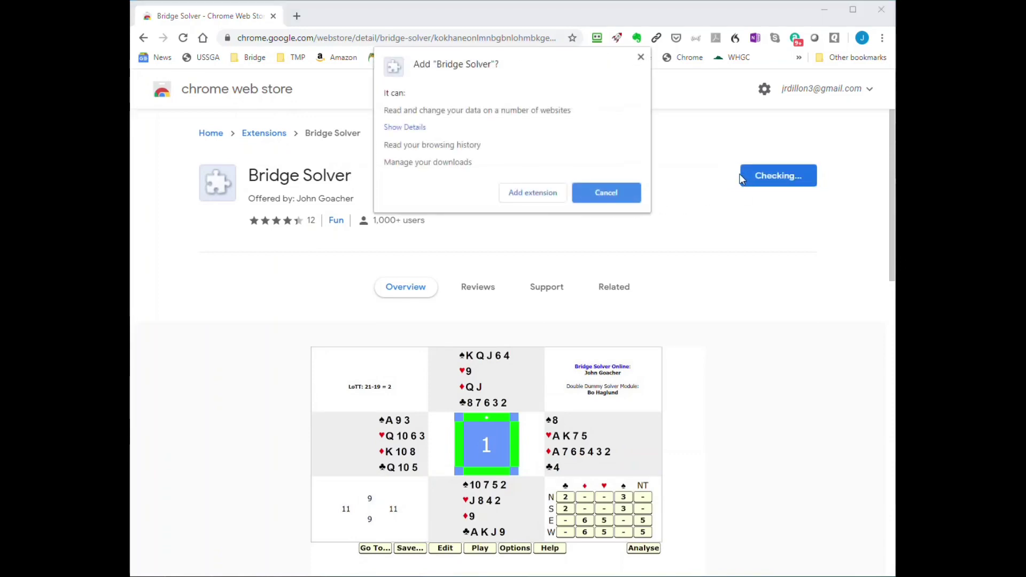
pyautogui.click(554, 196)
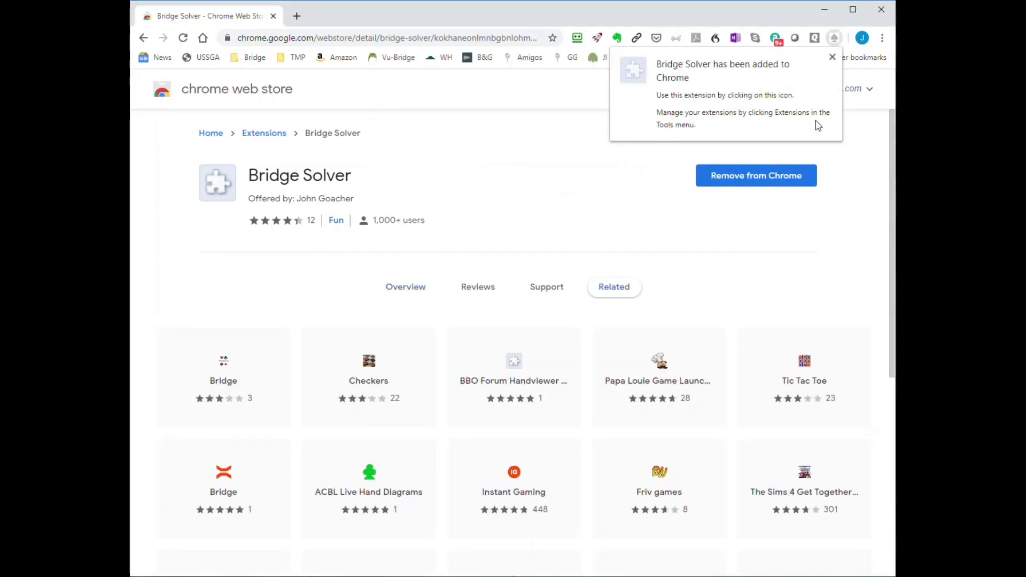
pyautogui.click(833, 58)
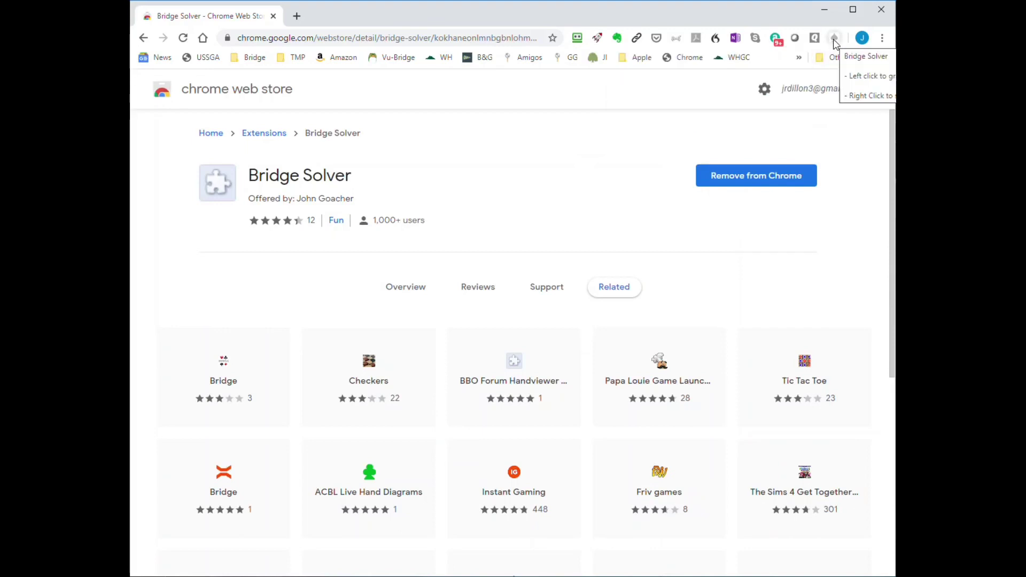